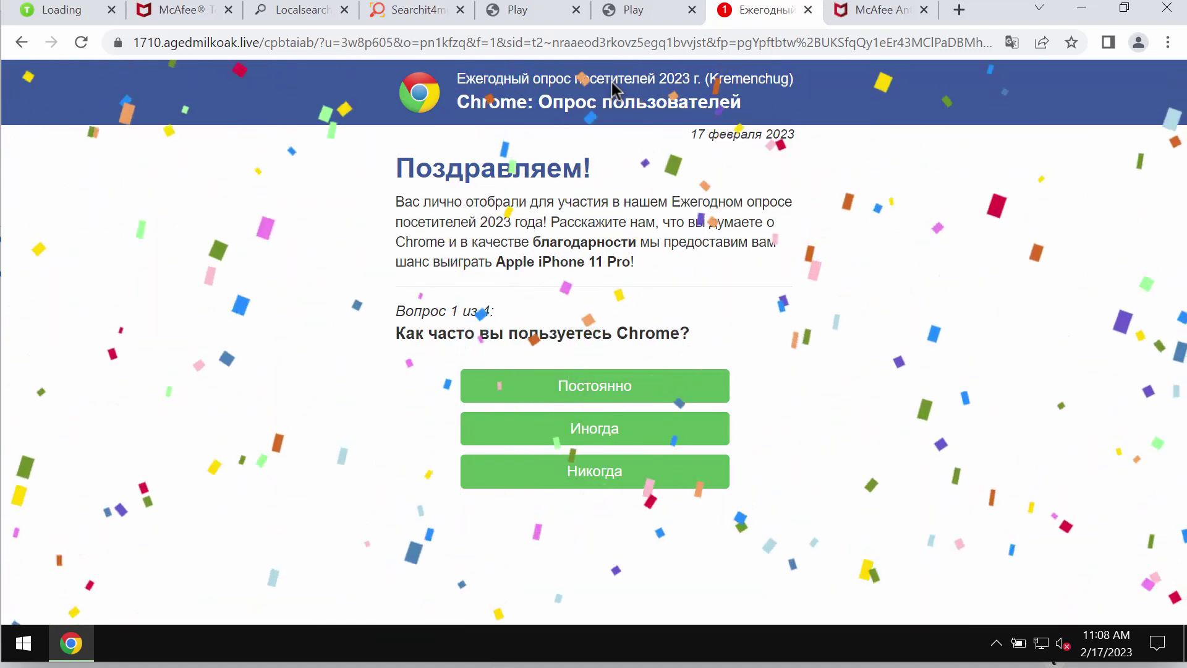
Step: Navigate the tab to combocleaner.com and confirm leaving the fake survey page
{"action": "left_click", "coordinate": [601, 51]}
{"action": "type", "text": "c"}
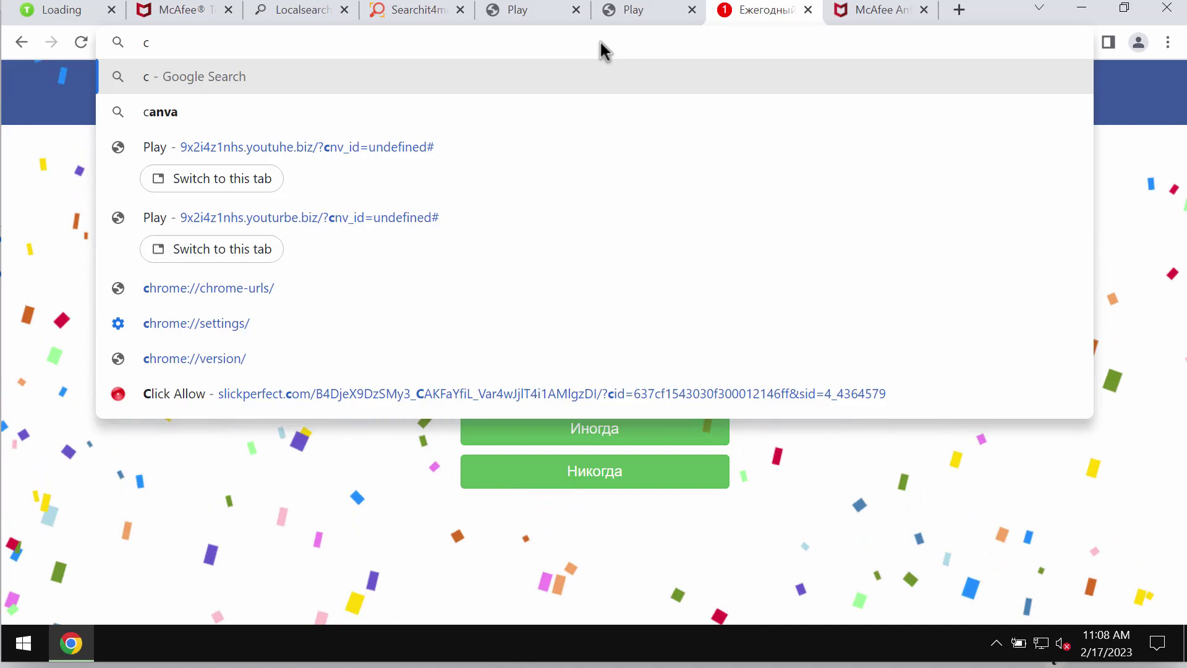
{"action": "type", "text": "omca"}
{"action": "key", "text": "BackSpace"}
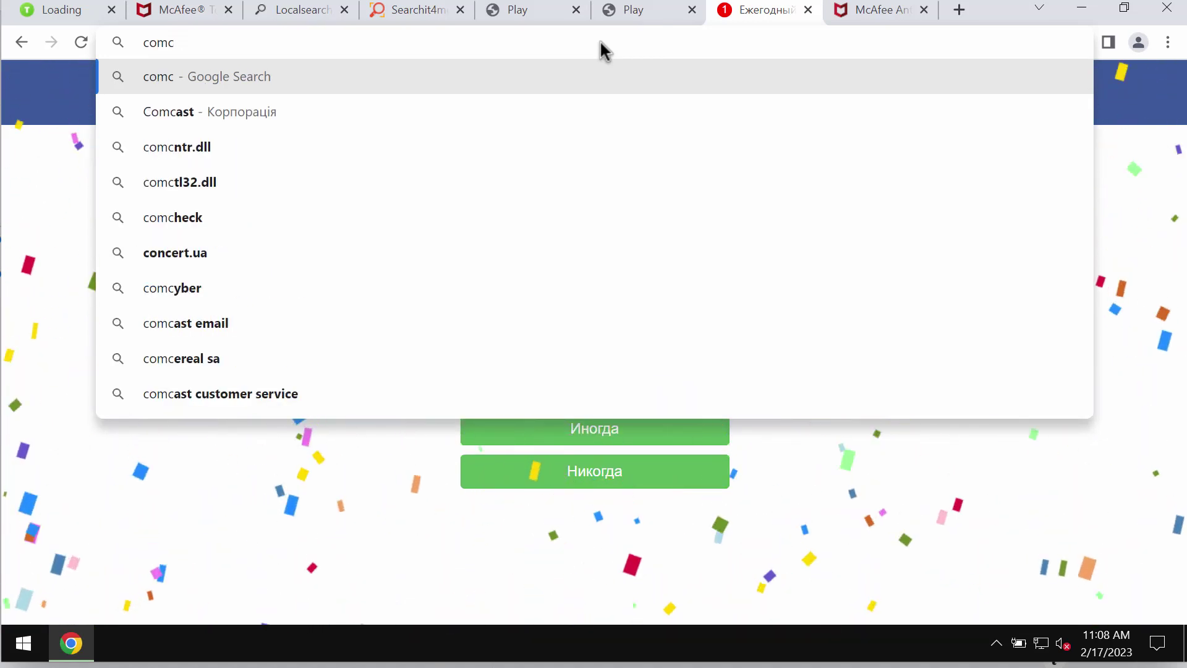
{"action": "key", "text": "BackSpace"}
{"action": "key", "text": "BackSpace"}
{"action": "type", "text": "mb"}
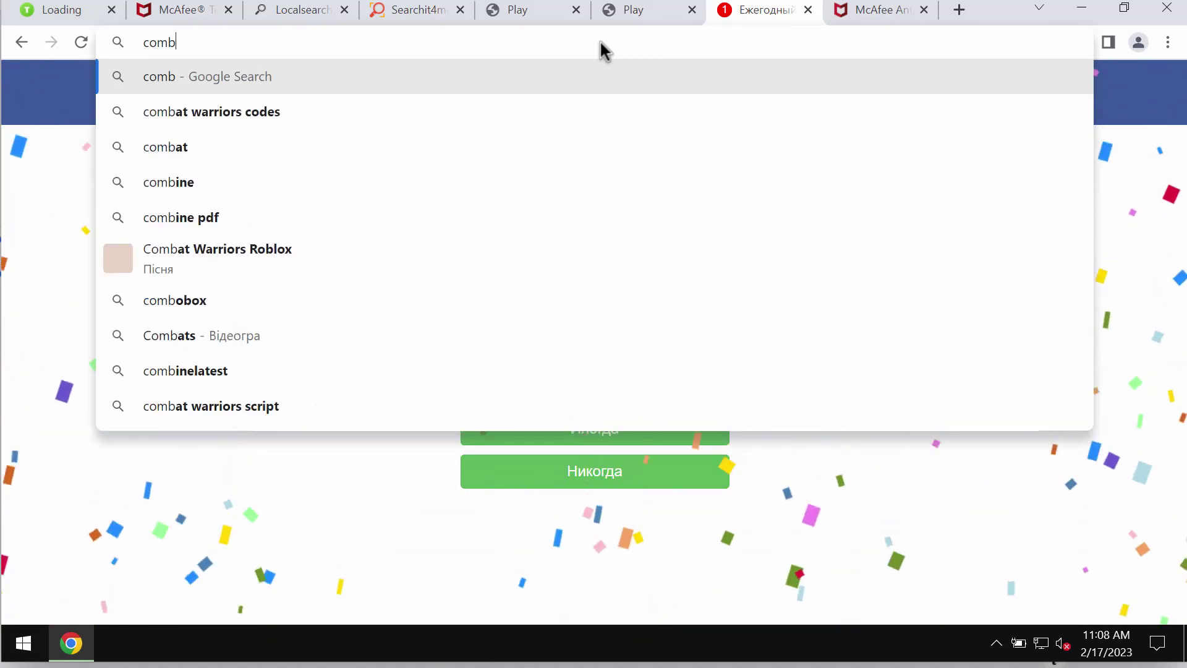
{"action": "type", "text": "ocleaner.co"}
{"action": "key", "text": "Return"}
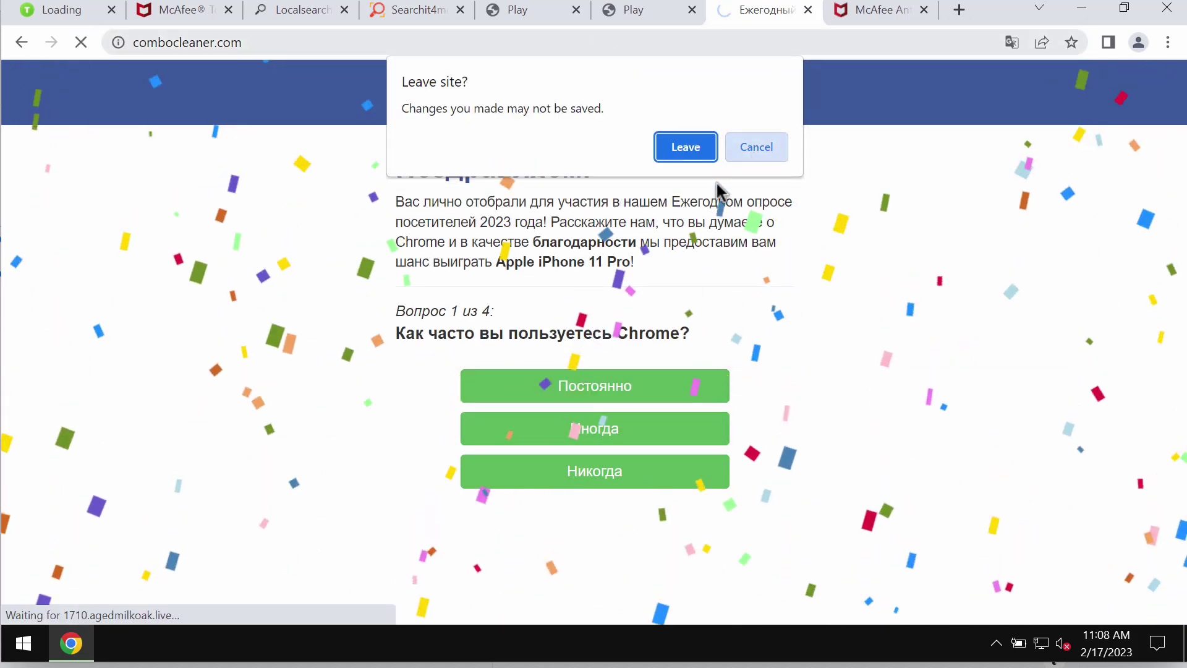
{"action": "left_click", "coordinate": [682, 150]}
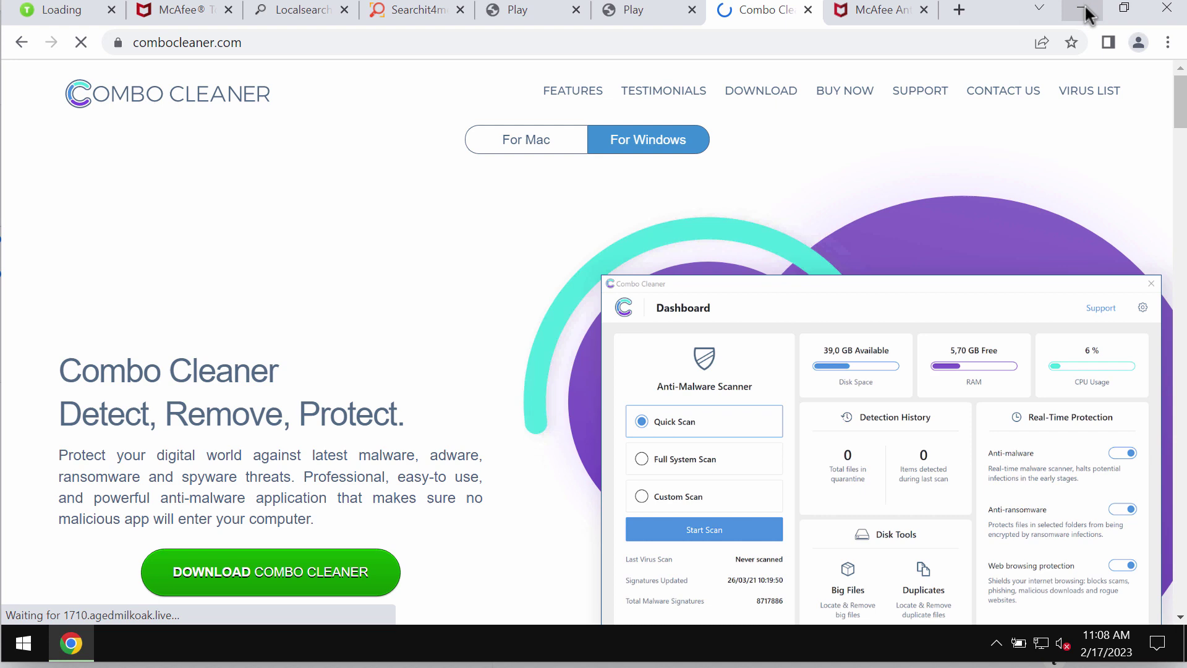
Step: Minimize Chrome and launch Combo Cleaner from its desktop shortcut
{"action": "left_click", "coordinate": [1083, 8]}
{"action": "left_click", "coordinate": [35, 244]}
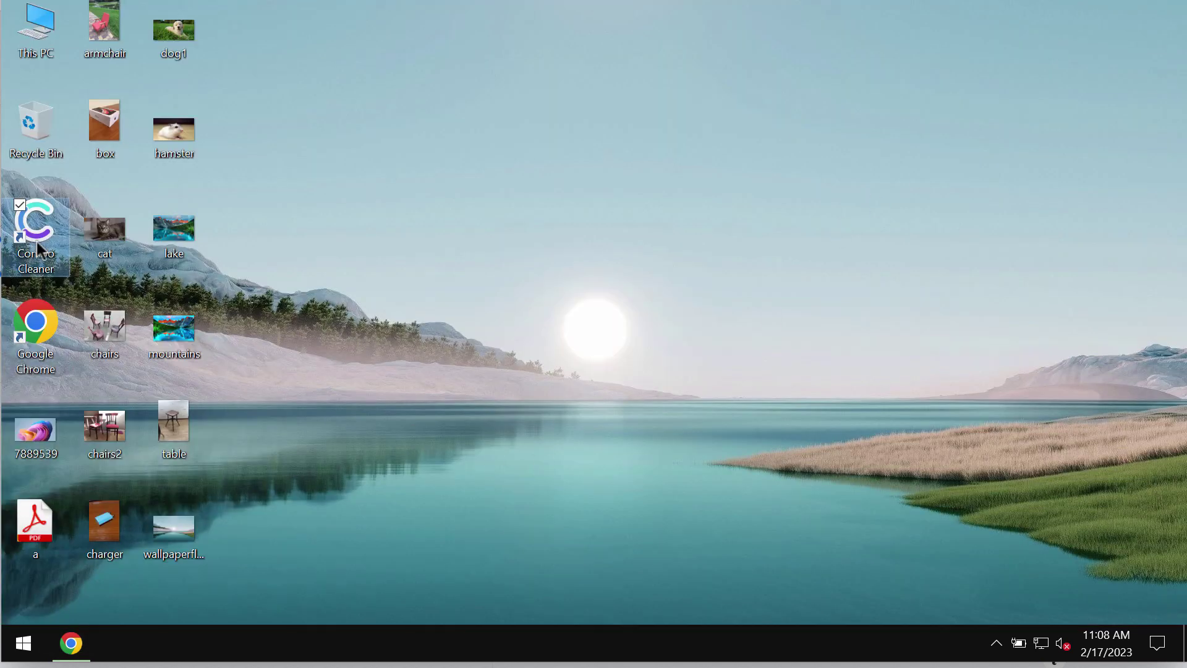
{"action": "double_click", "coordinate": [39, 244]}
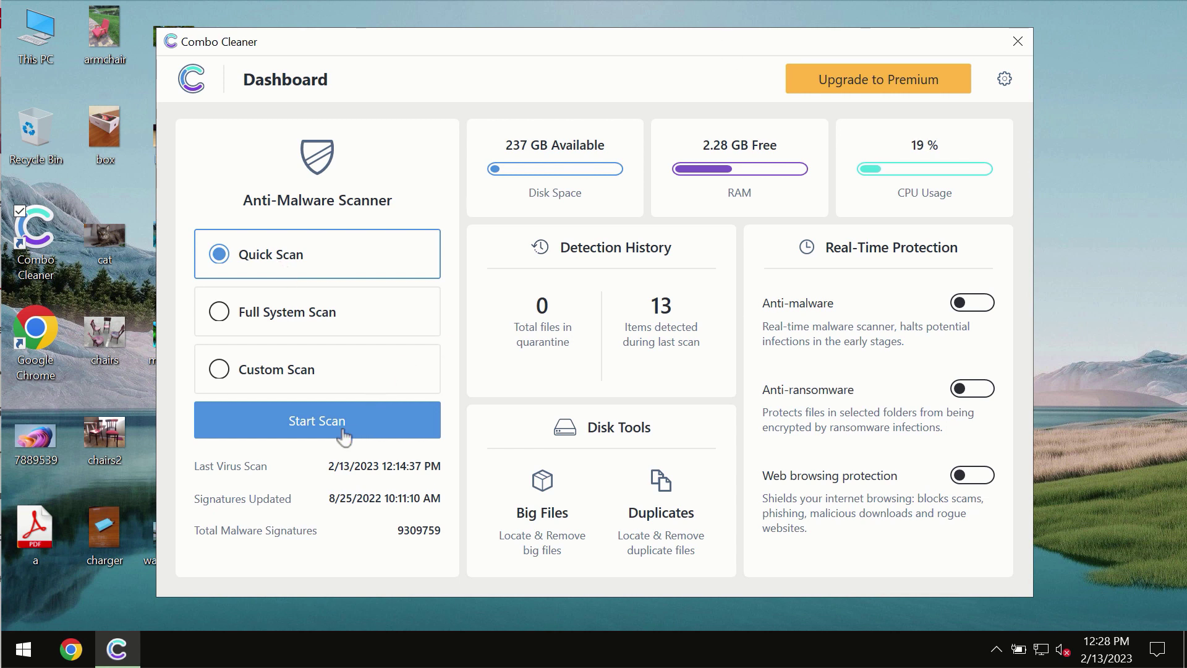
Step: Start the Quick Scan from the Dashboard and let it run
{"action": "left_click", "coordinate": [306, 434]}
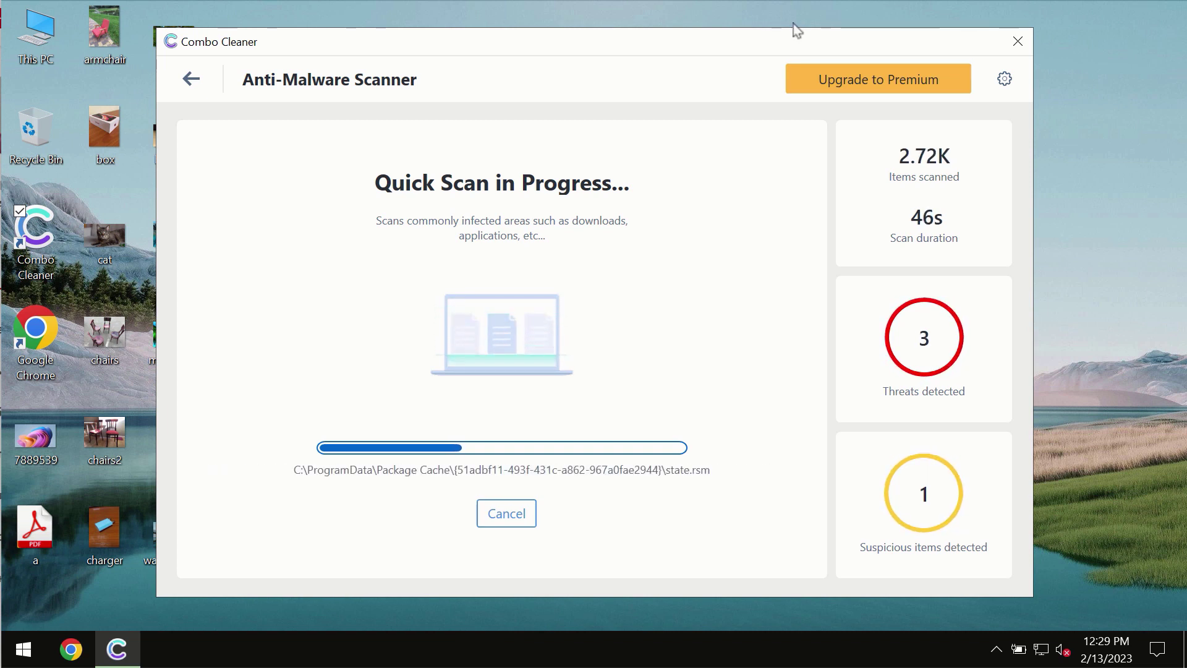
Step: View the Anti-Ransomware section of Settings while the scan continues
{"action": "left_click", "coordinate": [1006, 83]}
{"action": "left_click", "coordinate": [509, 149]}
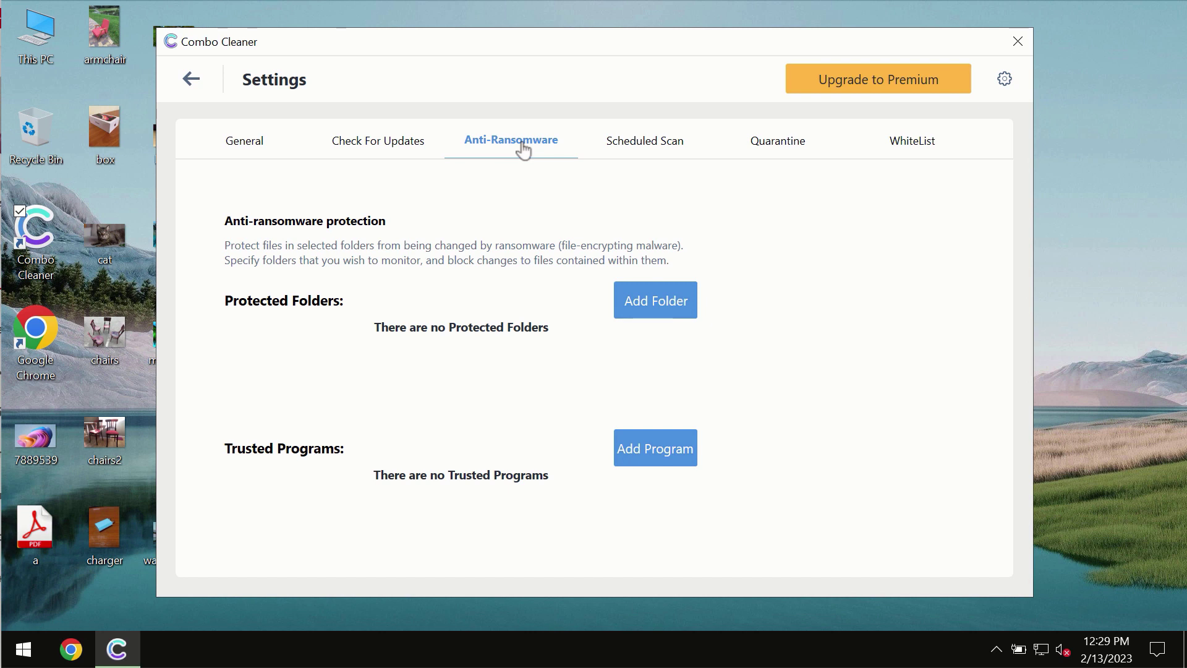
Step: Go back to the Dashboard and reopen the running quick scan
{"action": "left_click", "coordinate": [192, 82]}
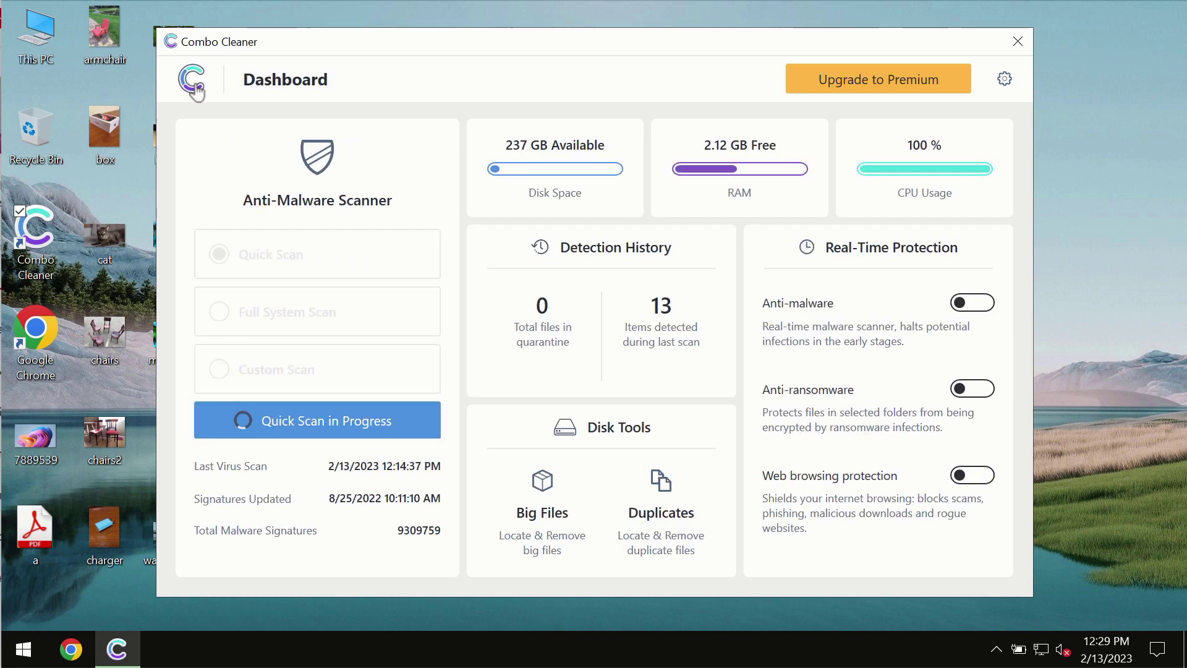
{"action": "left_click", "coordinate": [358, 428]}
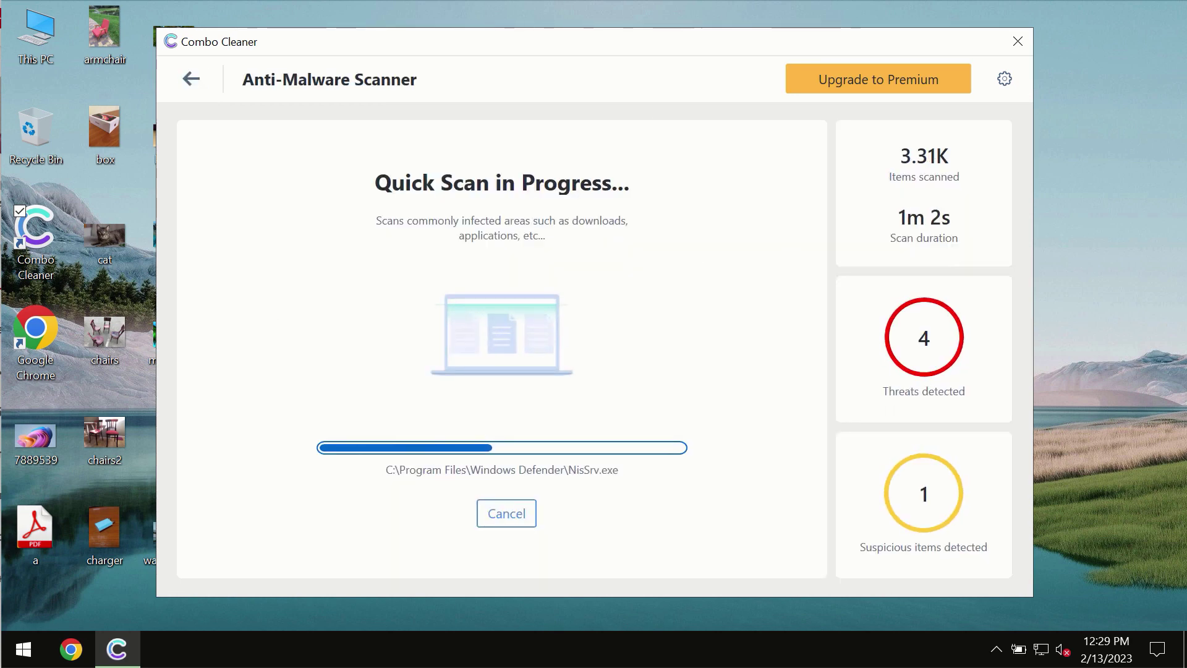